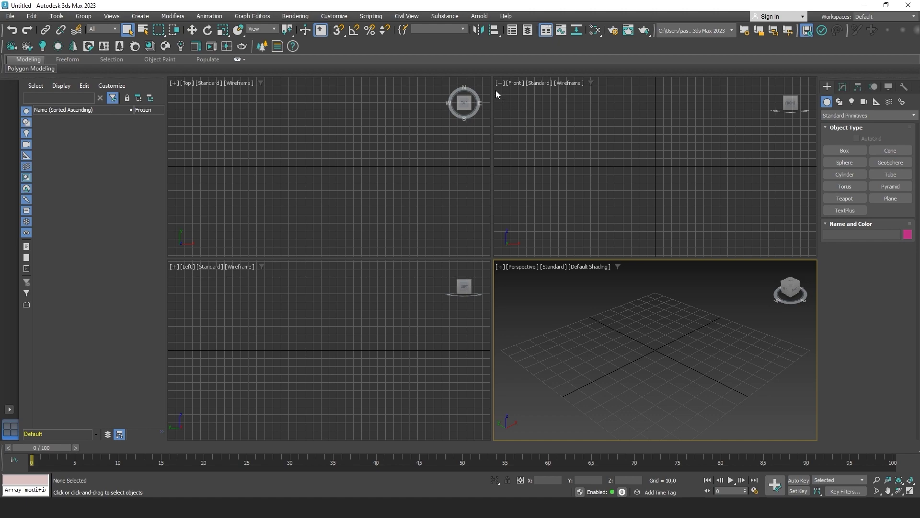
Cycle the active viewport through Front, Top, Left and Perspective several times, ending on Perspective.
click(621, 148)
click(408, 189)
click(393, 304)
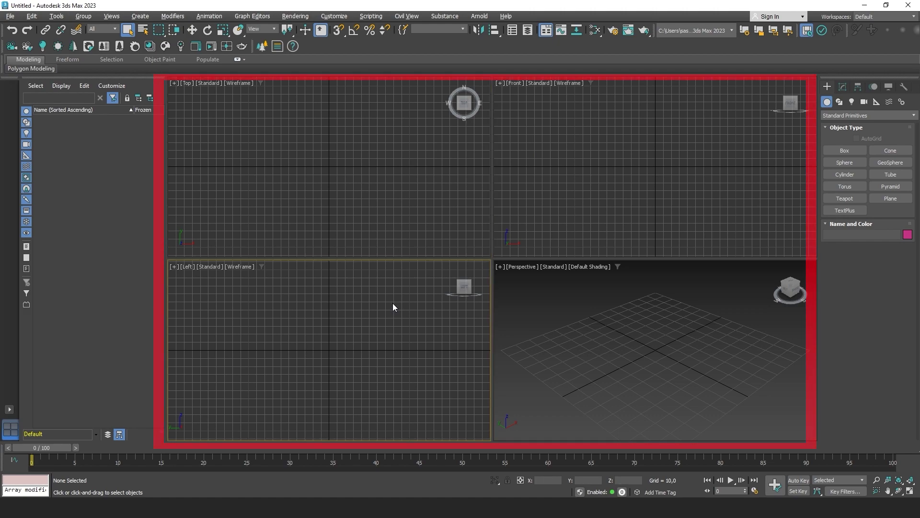
click(631, 307)
click(587, 162)
click(470, 169)
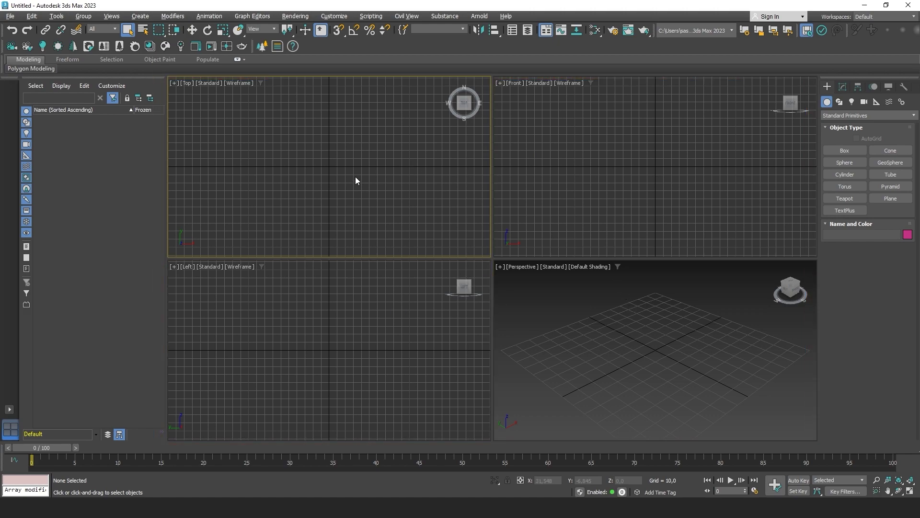
click(374, 341)
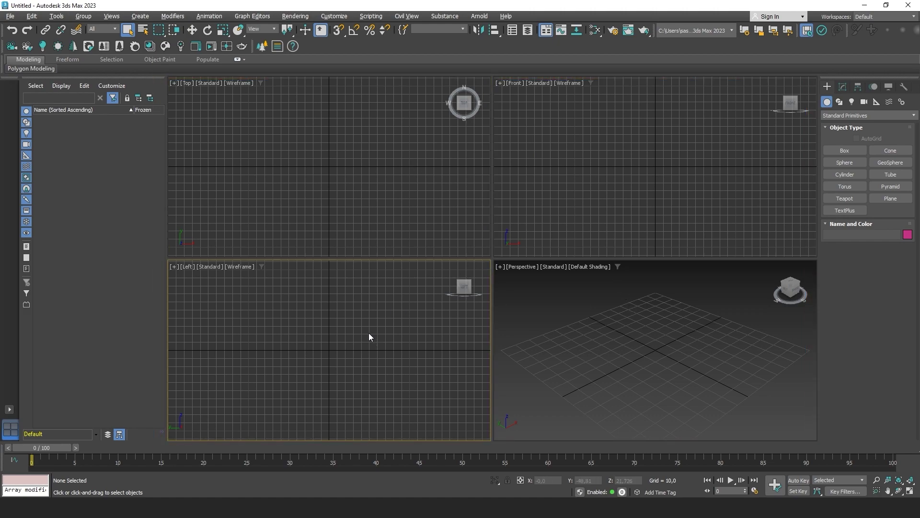
click(611, 328)
click(607, 184)
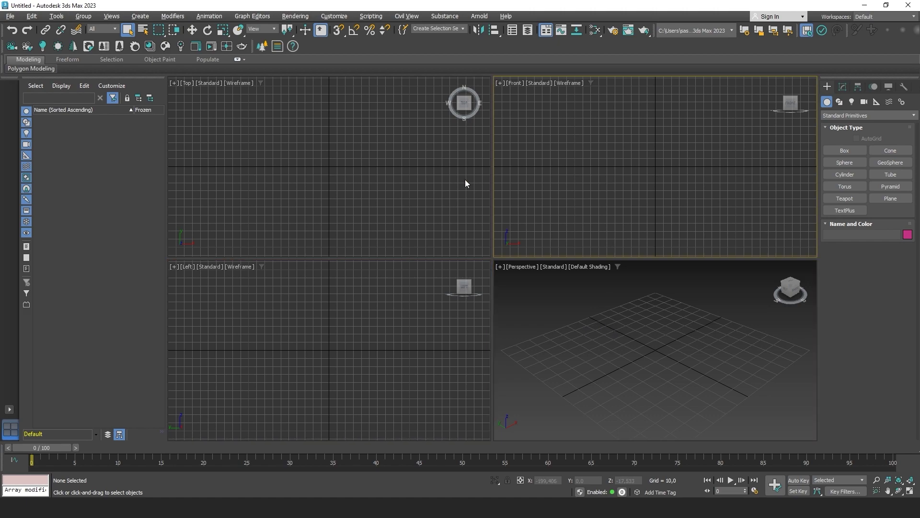
click(378, 172)
click(361, 299)
click(614, 305)
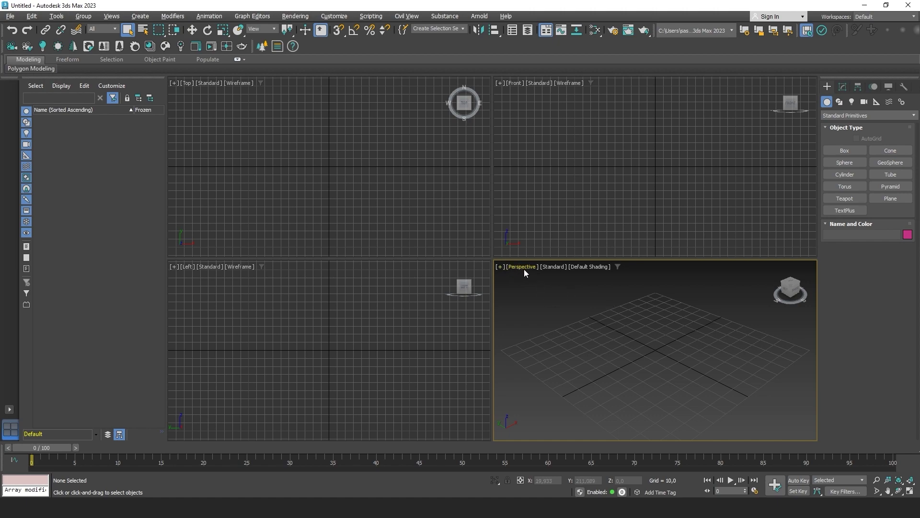
click(545, 125)
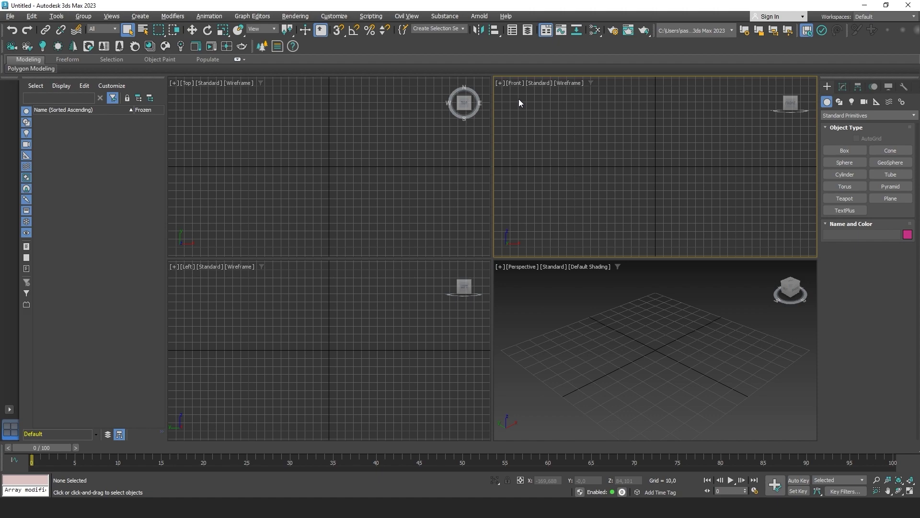
click(211, 98)
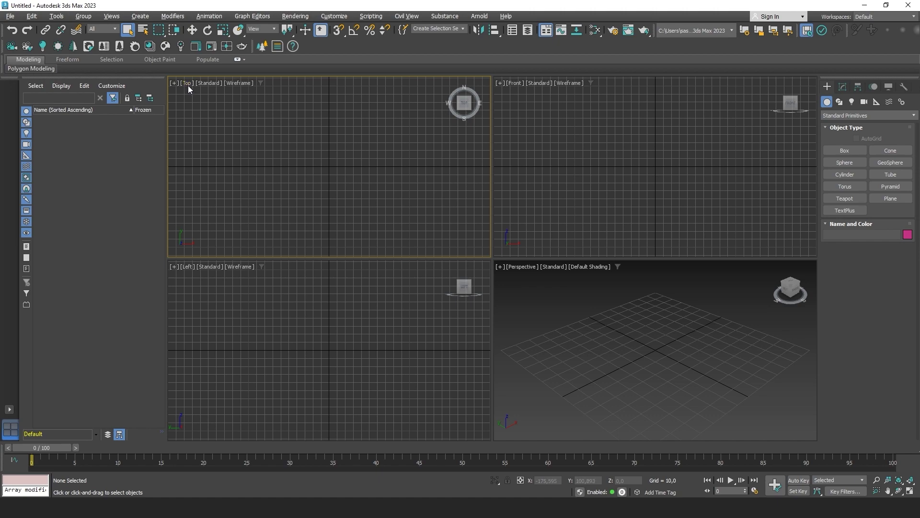
click(255, 335)
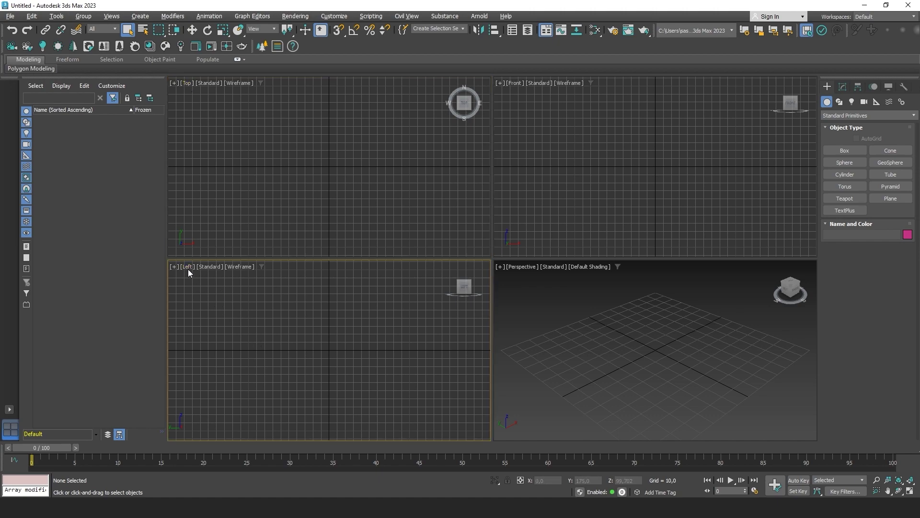
click(574, 314)
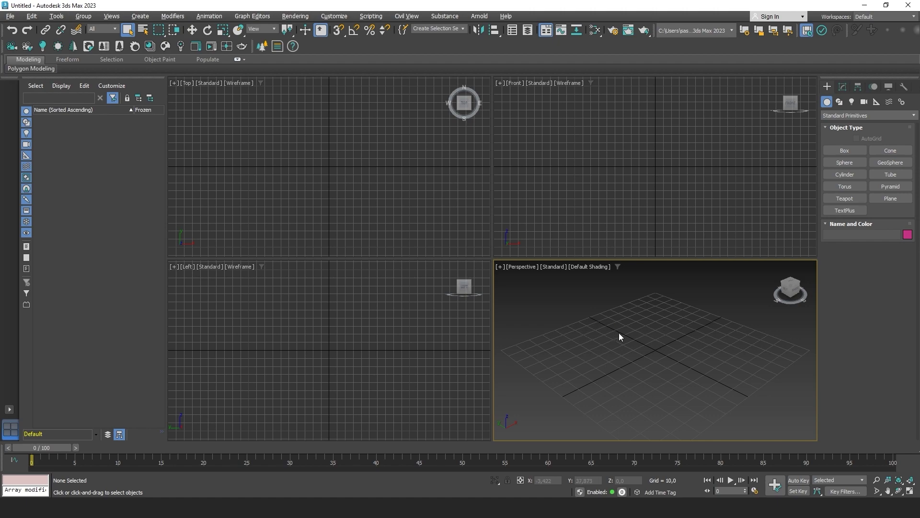
Zoom the Perspective view in and out, then orbit it to a lower, rotated angle on the grid.
scroll(617, 332, down, 8)
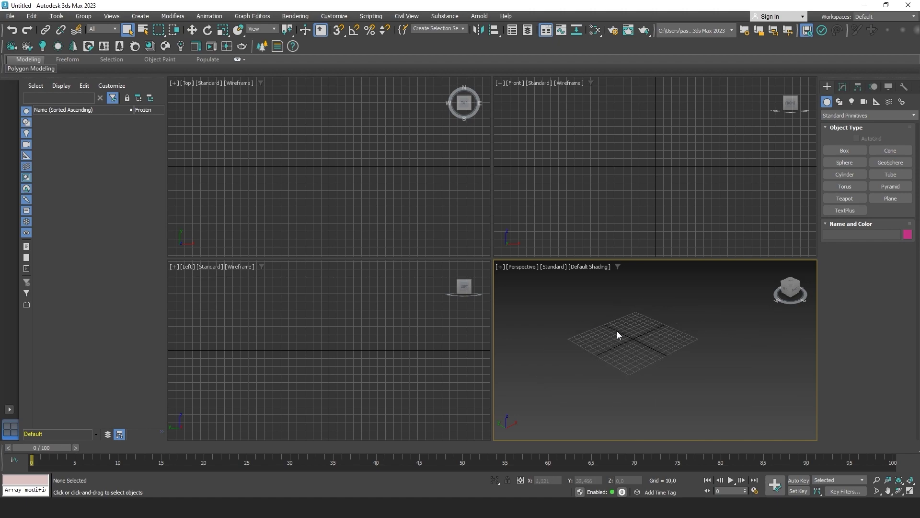
scroll(617, 331, up, 5)
scroll(616, 331, down, 4)
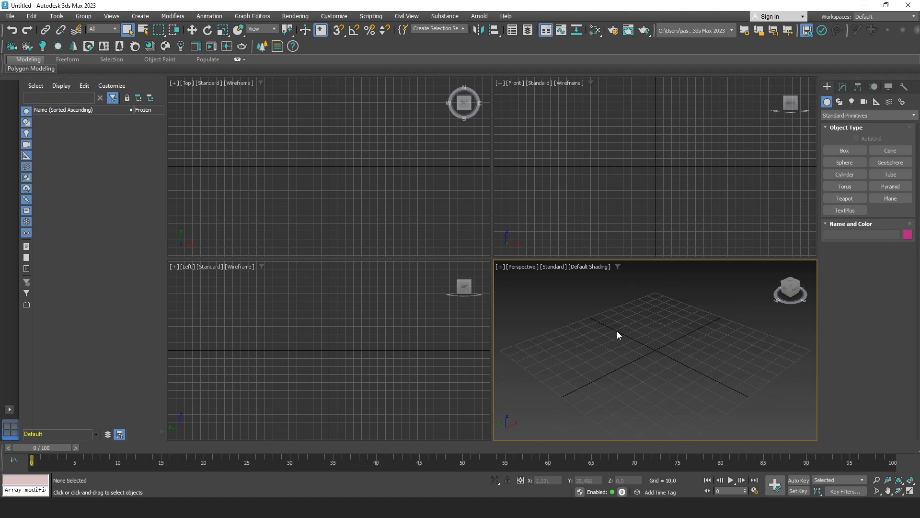
scroll(617, 332, up, 6)
scroll(617, 332, down, 5)
scroll(637, 326, up, 5)
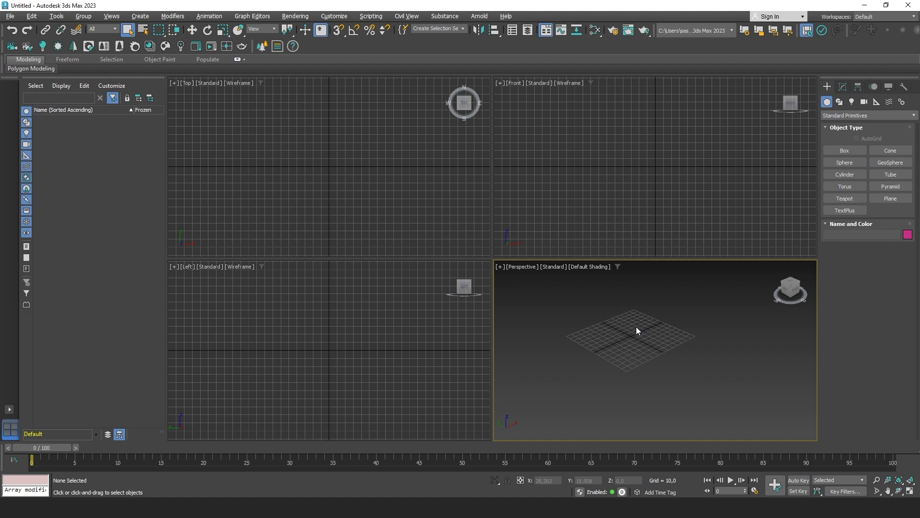
scroll(640, 325, down, 4)
scroll(642, 326, up, 3)
alt+middle_drag(643, 325, 651, 347)
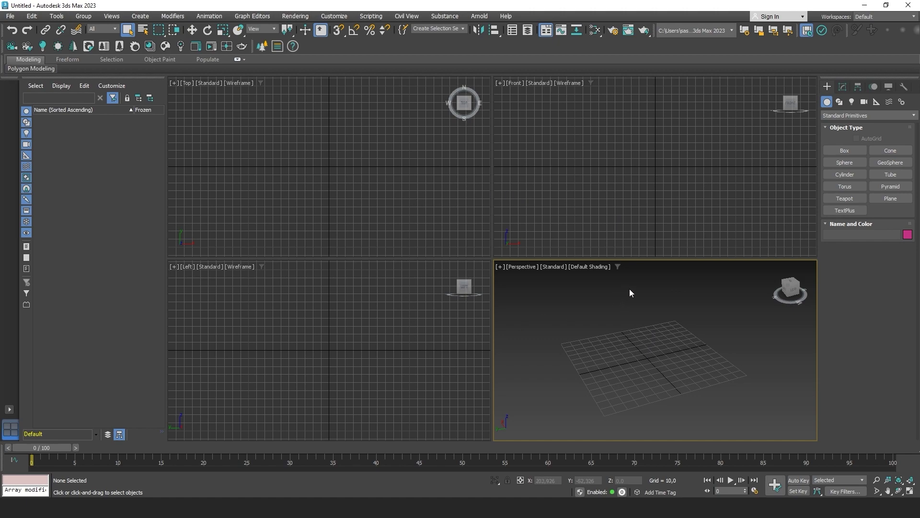
Activate the Front, Top, Left and Perspective viewports in turn.
click(583, 191)
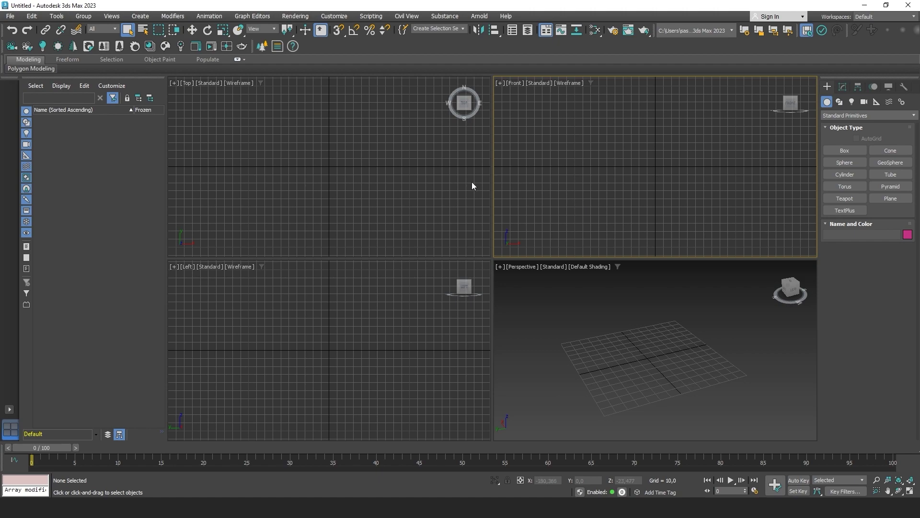
click(320, 168)
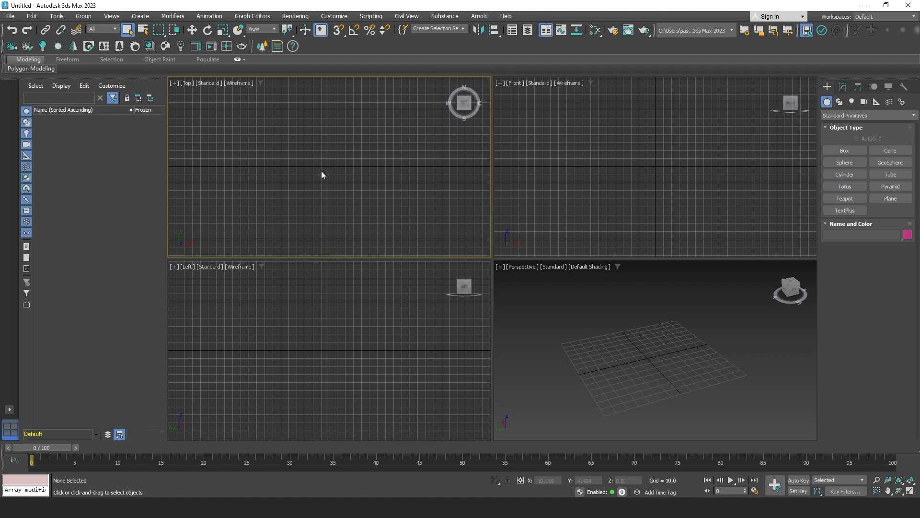
click(335, 309)
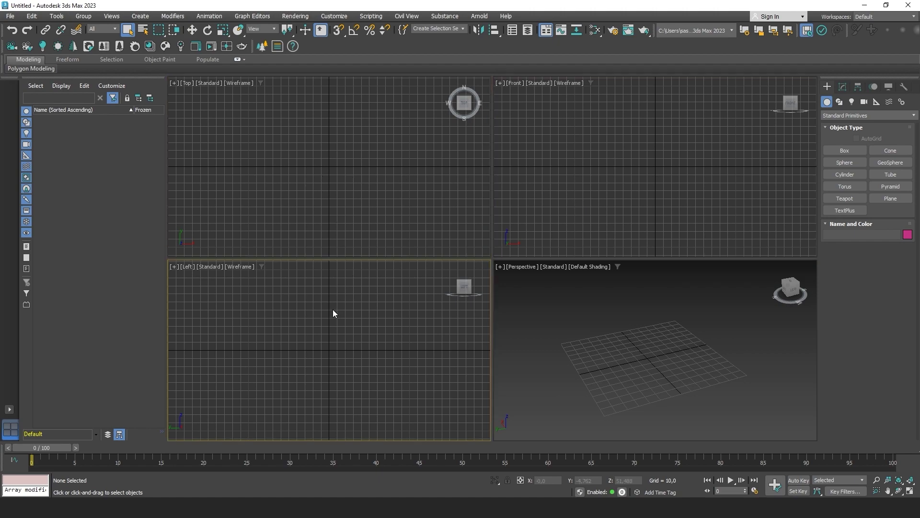
click(612, 325)
Pan the Front, Top and Left views slightly to shift their grids.
click(607, 165)
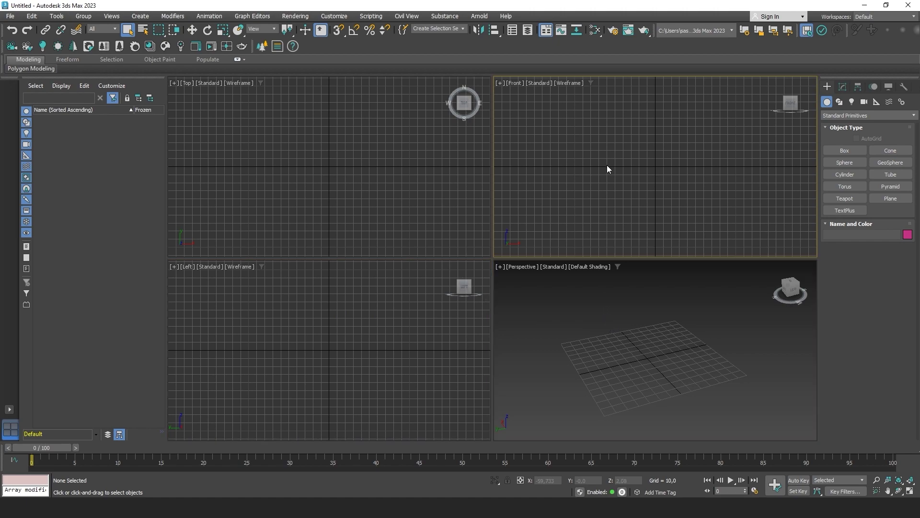
middle_drag(606, 165, 628, 155)
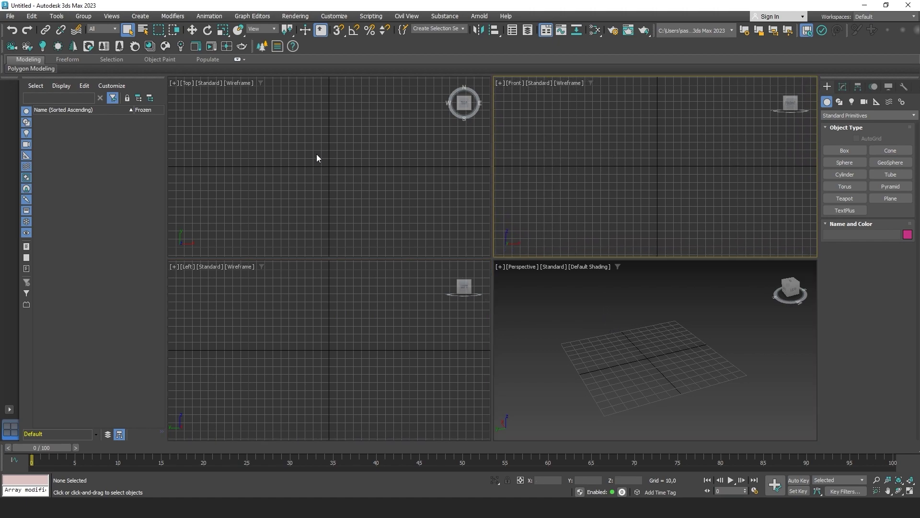
click(316, 154)
mouse_move(331, 168)
middle_down()
mouse_move(291, 144)
mouse_move(312, 158)
mouse_move(333, 156)
mouse_move(341, 176)
middle_up()
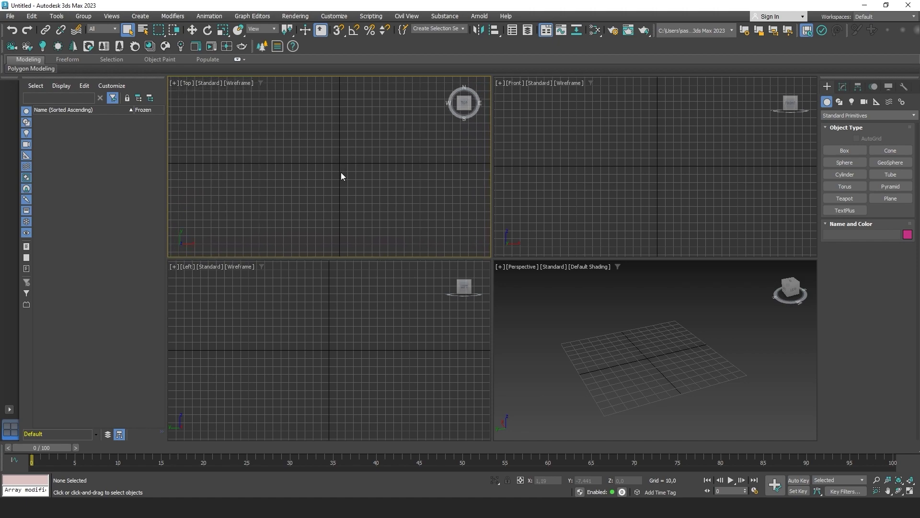
click(334, 326)
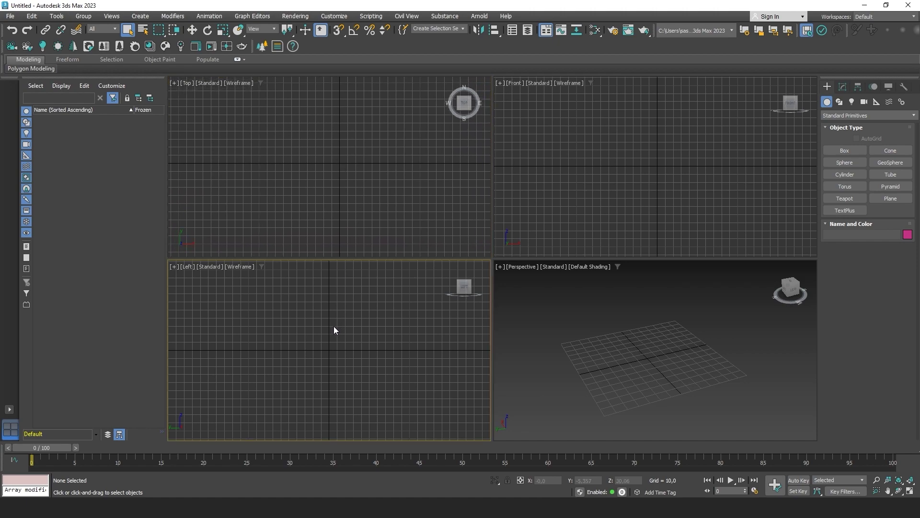
mouse_move(343, 330)
middle_down()
mouse_move(328, 316)
mouse_move(335, 332)
mouse_move(364, 330)
mouse_move(316, 311)
mouse_move(315, 326)
mouse_move(337, 332)
middle_up()
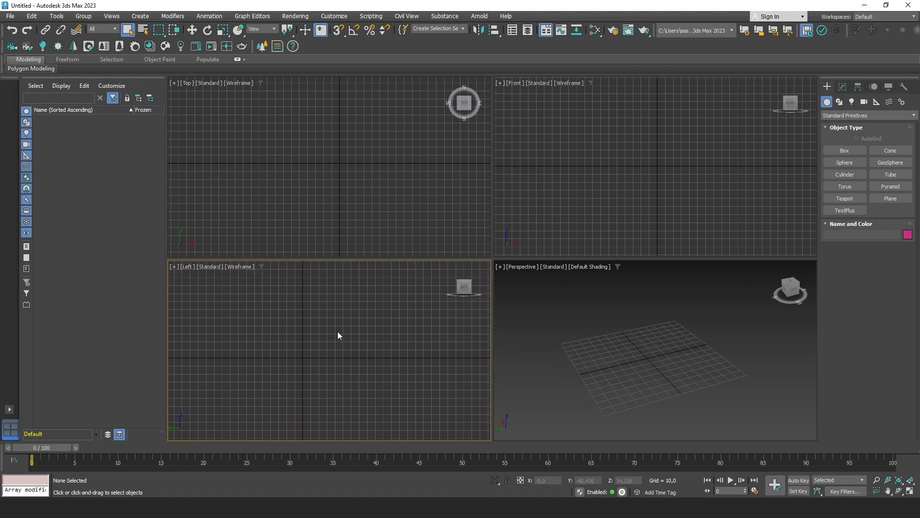
Pan the Perspective view slightly, then pan the Left view's grid to the right.
click(605, 179)
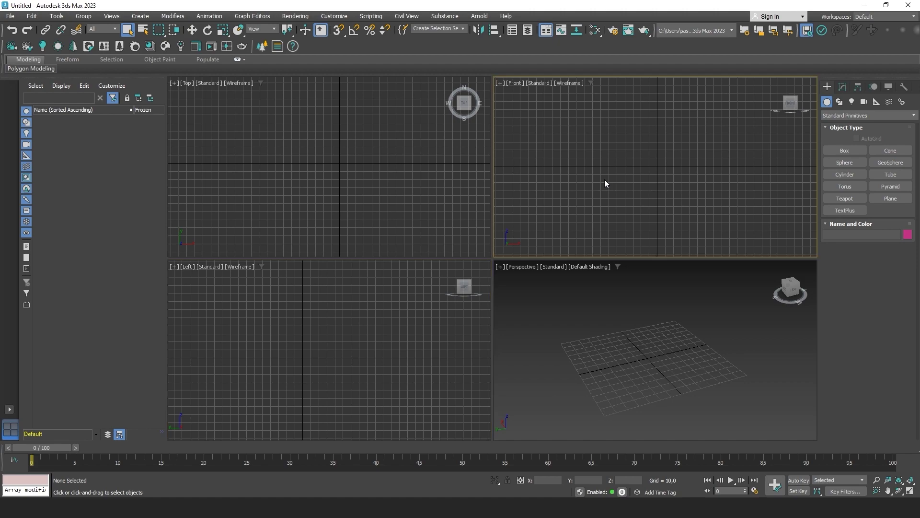
click(652, 343)
middle_drag(652, 343, 640, 342)
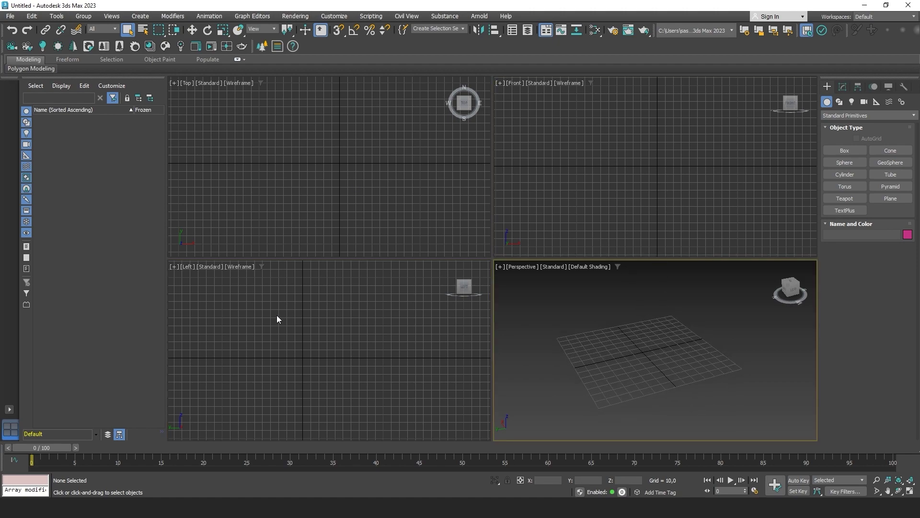
middle_drag(335, 338, 370, 333)
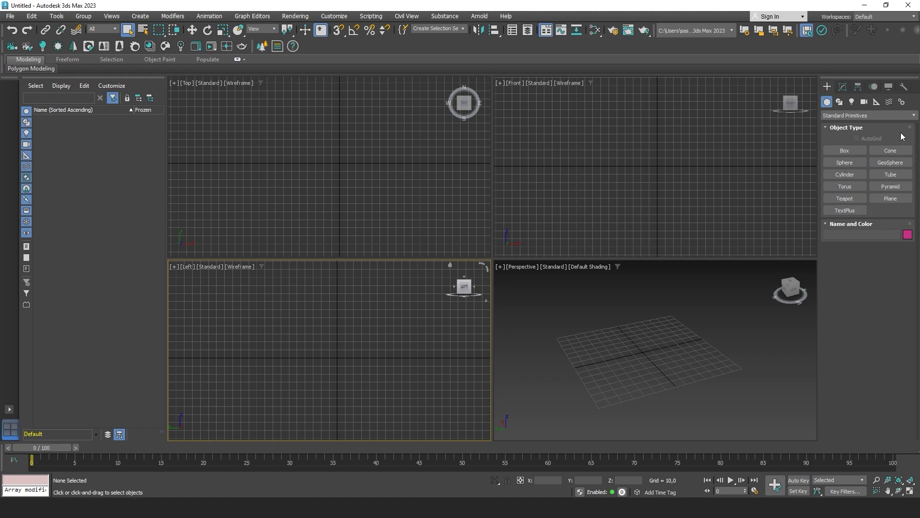
Arm the Sphere tool (32 segments, center creation) and zoom into the Perspective view.
click(845, 163)
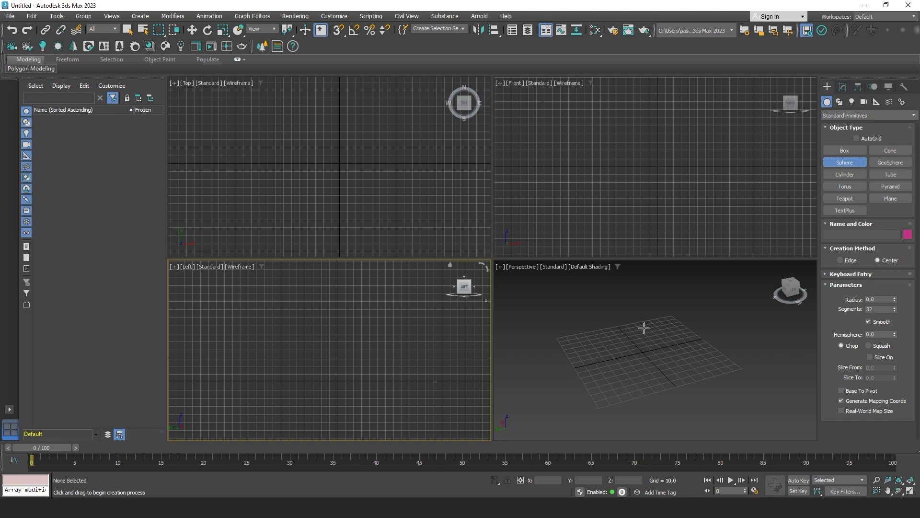
click(643, 328)
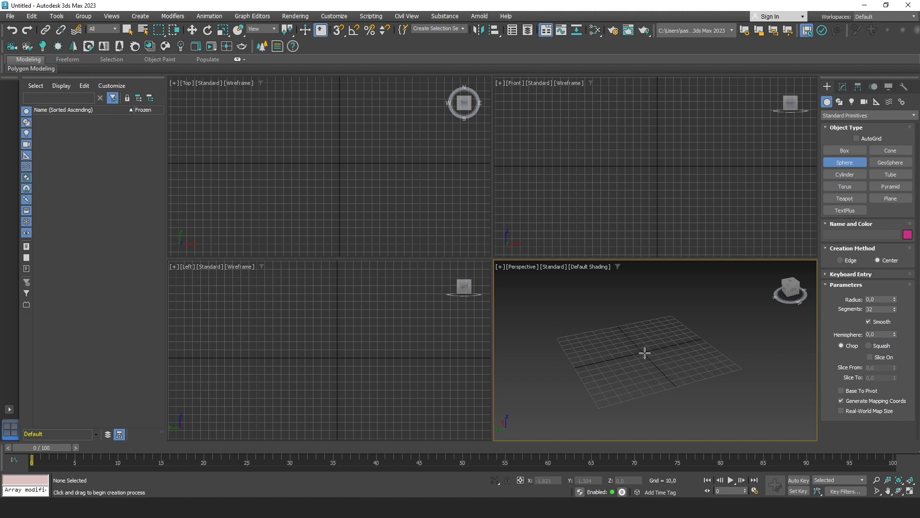
scroll(653, 353, up, 2)
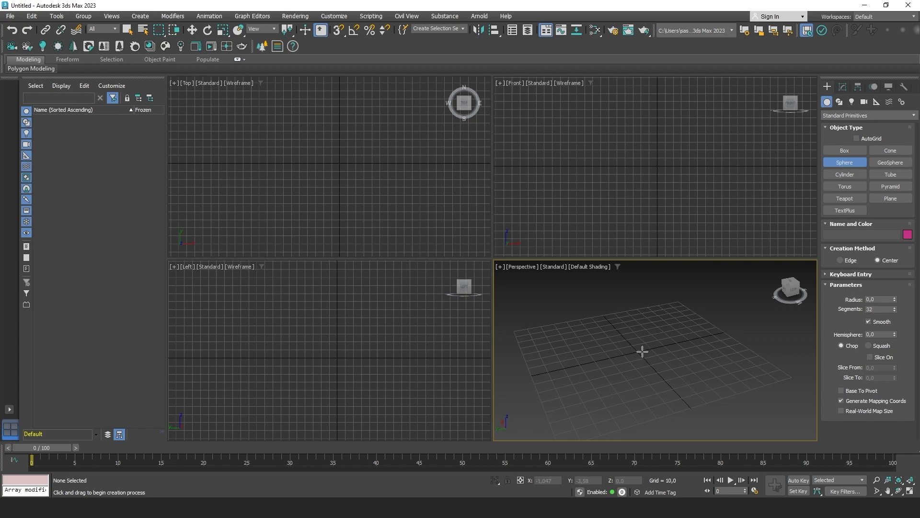
Drag out four spheres: a large cream one, two green ones, and a small pink one of radius 8,025.
click(637, 352)
drag(637, 353, 655, 372)
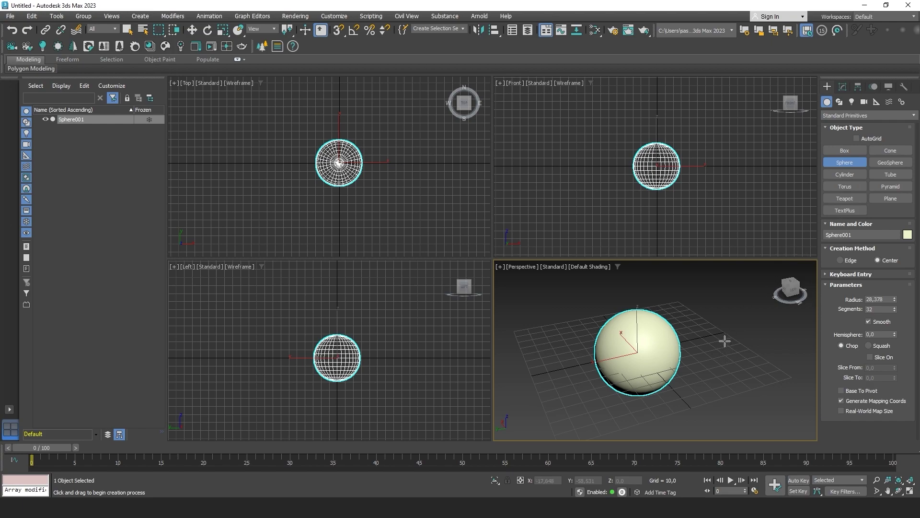
drag(725, 341, 733, 351)
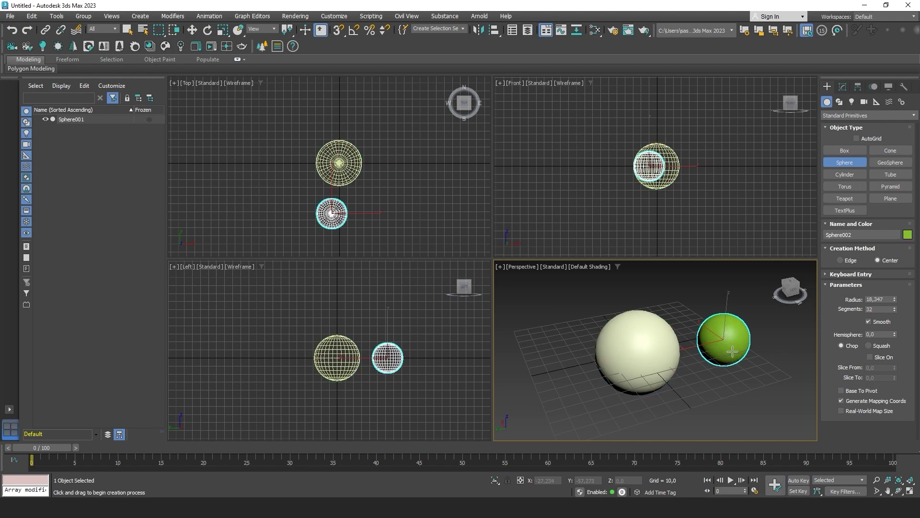
drag(536, 331, 548, 358)
drag(578, 392, 580, 389)
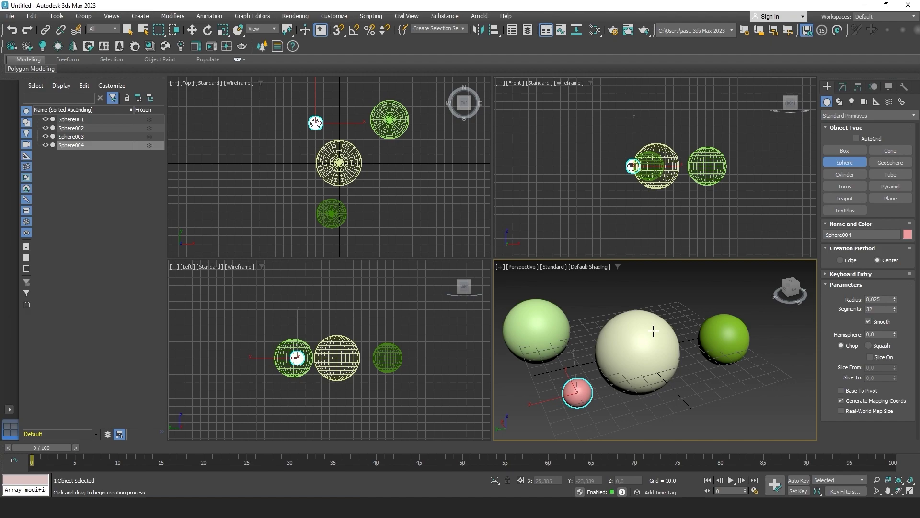
Exit sphere creation, then select the large cream, left green and right green spheres in turn.
right_click(654, 331)
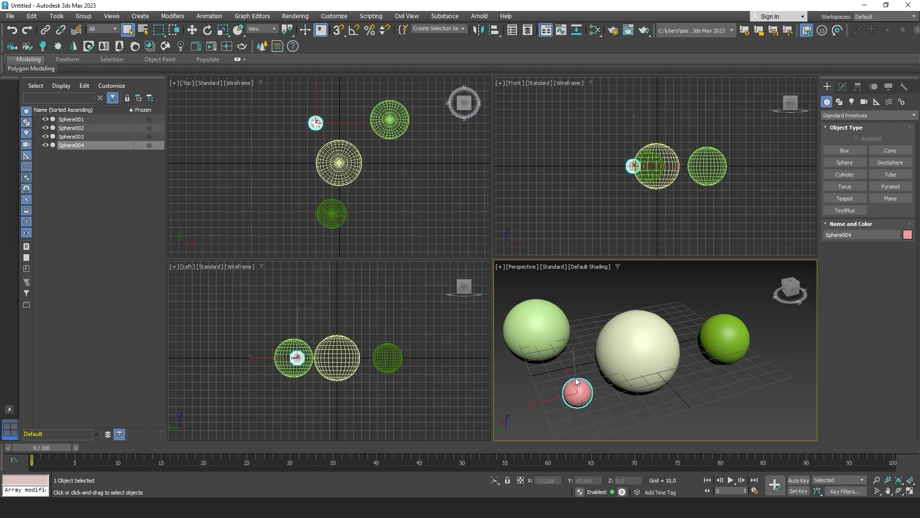
click(631, 353)
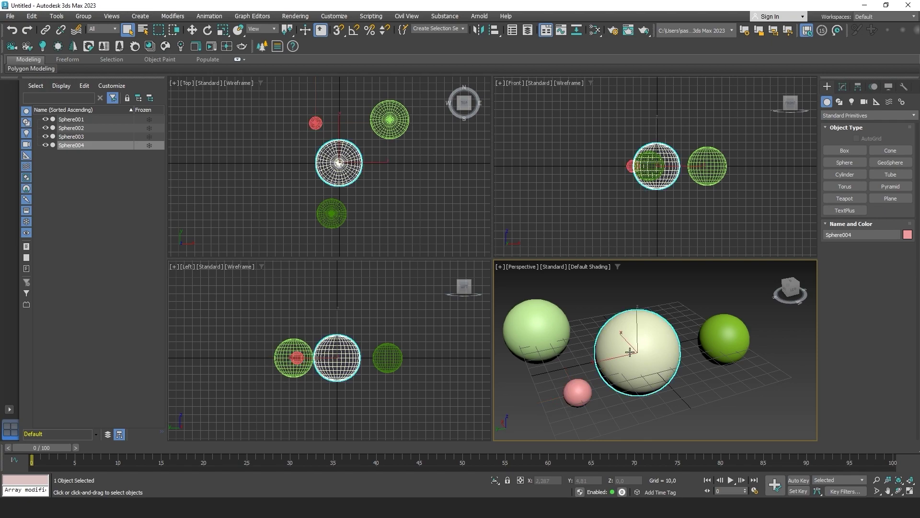
click(536, 323)
click(716, 334)
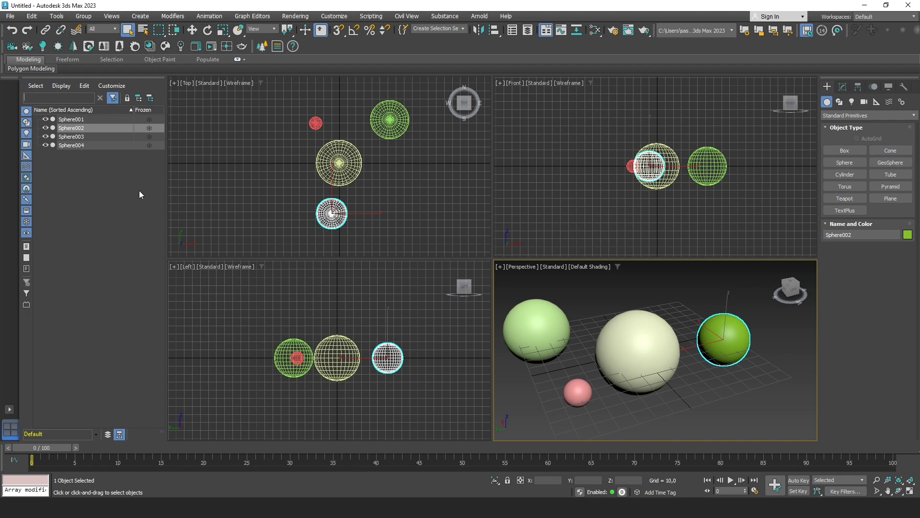
click(9, 16)
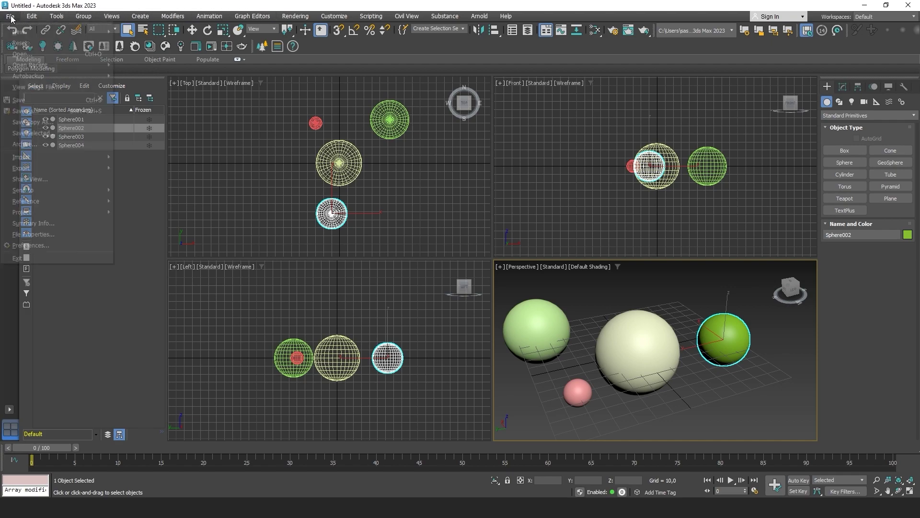
click(34, 15)
click(35, 16)
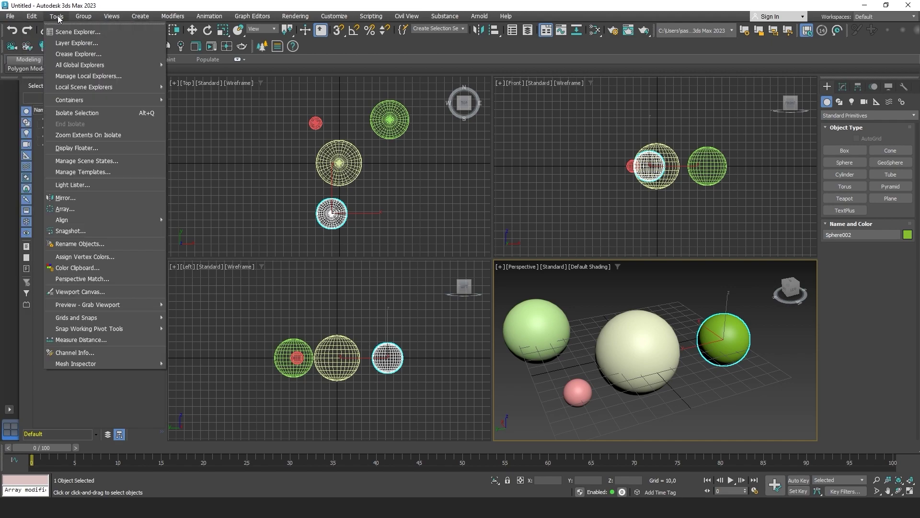
mouse_move(120, 18)
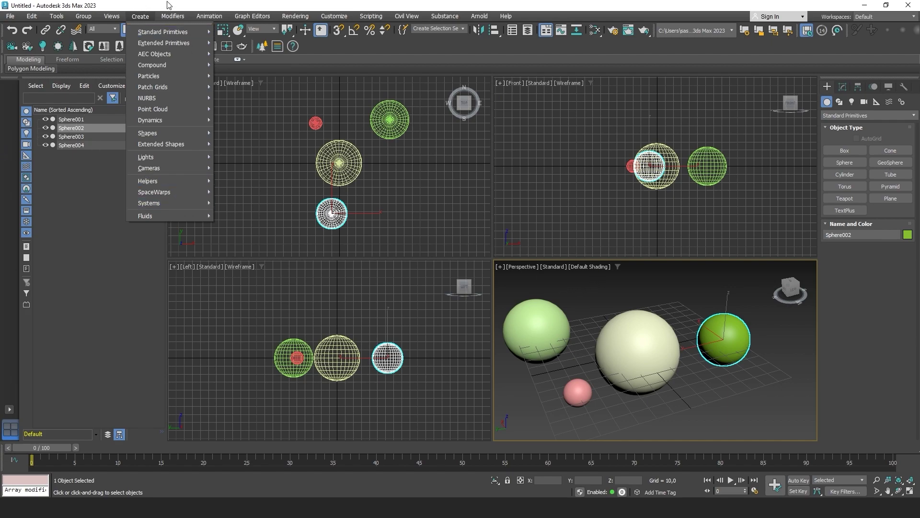
mouse_move(291, 18)
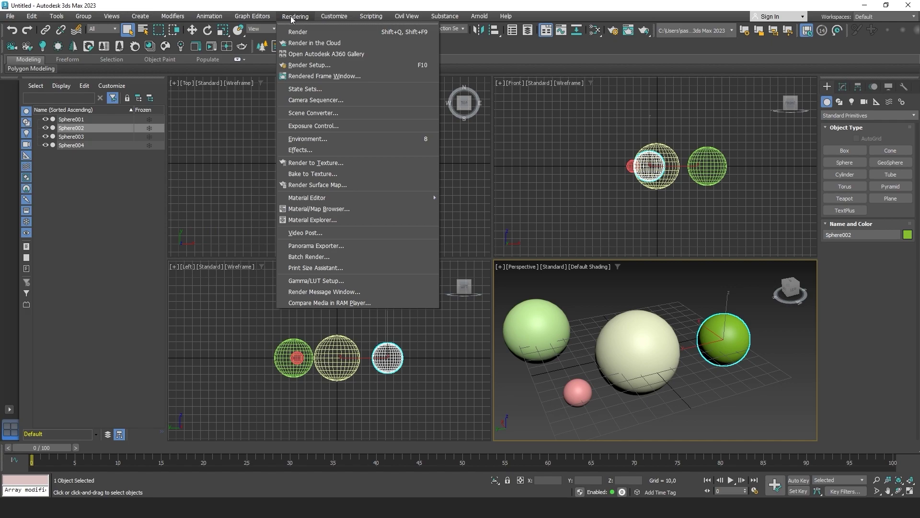
mouse_move(335, 17)
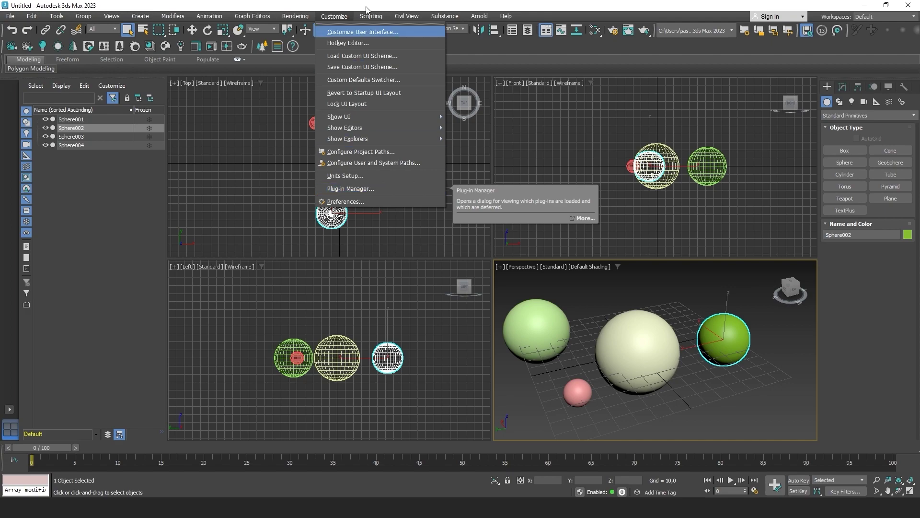
click(351, 16)
key(alt+v)
click(335, 16)
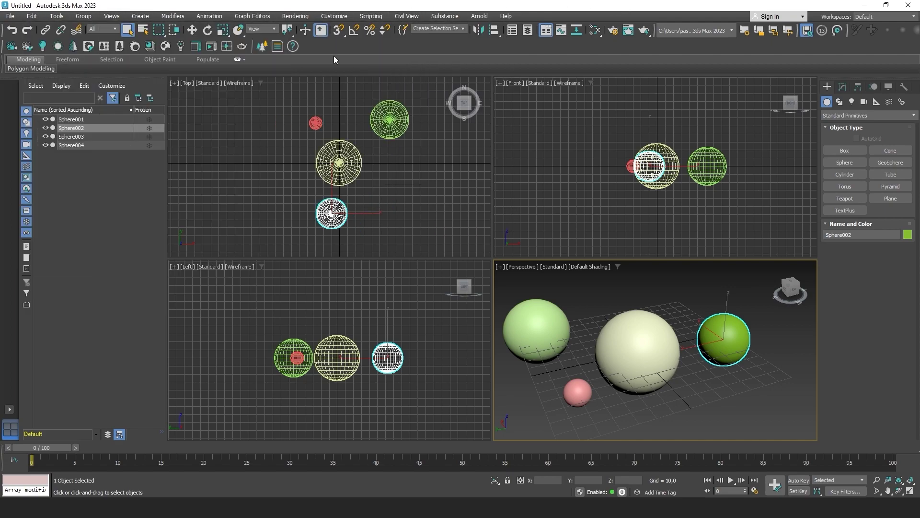
With Move, nudge the pink sphere along Z and Y, and move the right green sphere toward the centre.
click(192, 30)
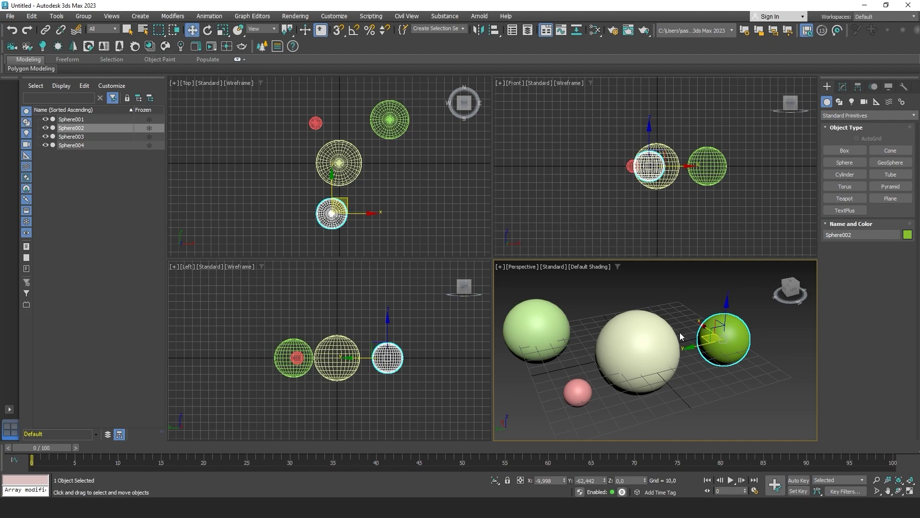
click(640, 330)
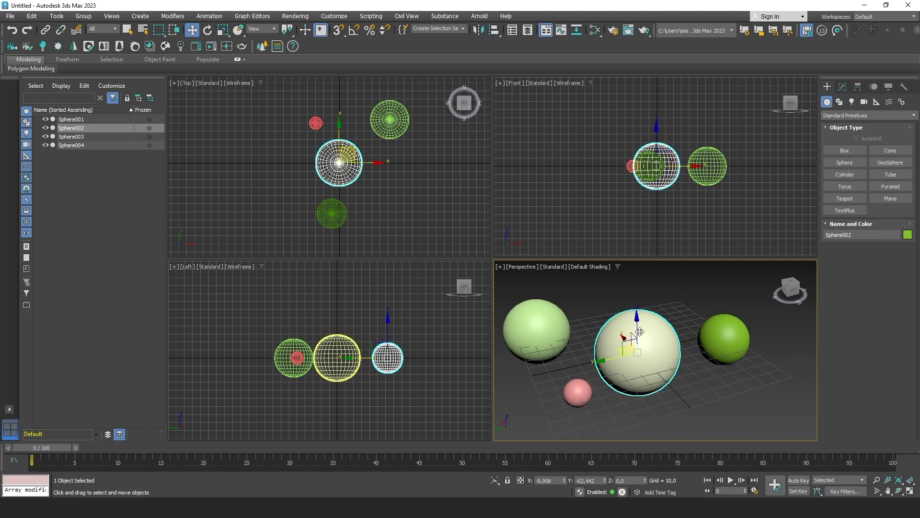
click(543, 322)
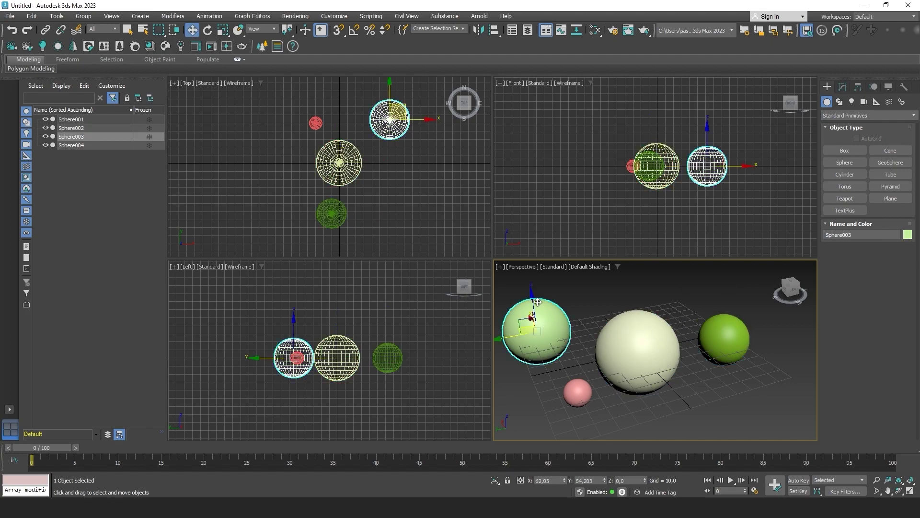
click(575, 386)
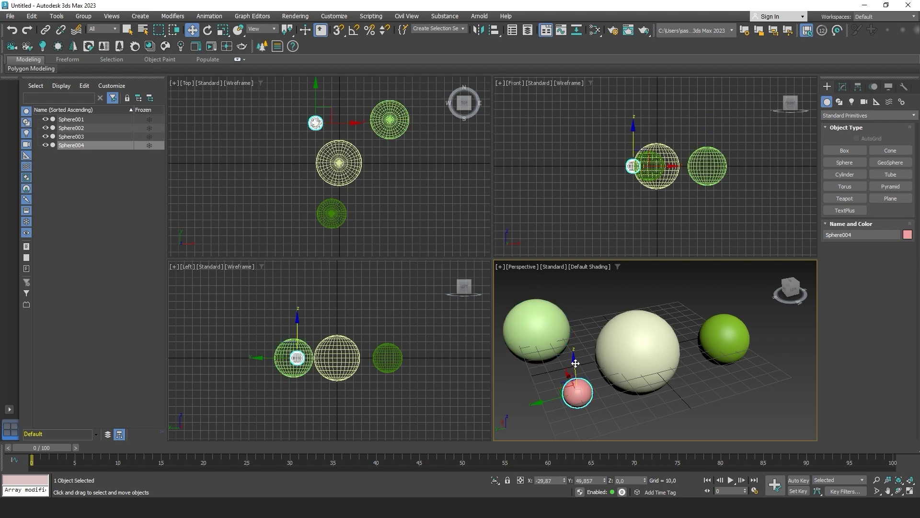
mouse_move(576, 363)
mouse_down()
mouse_move(572, 309)
mouse_move(573, 355)
mouse_up()
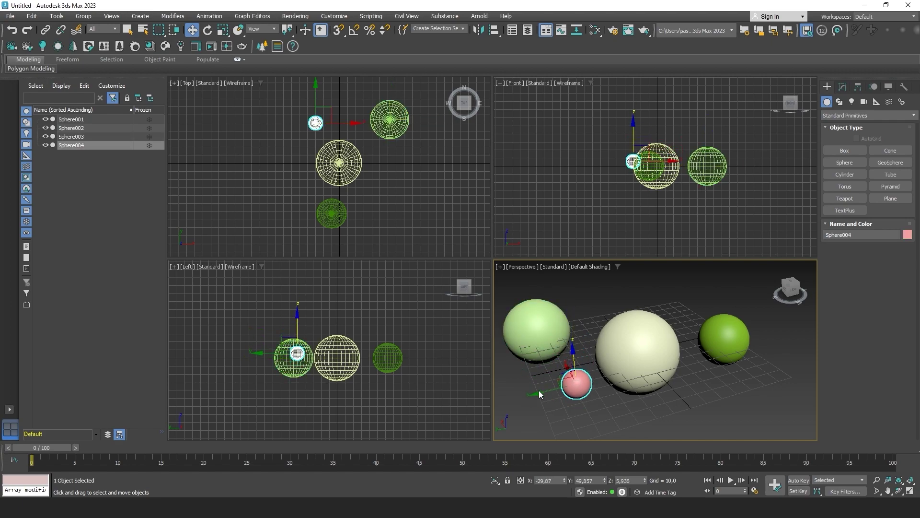
mouse_move(539, 394)
mouse_down()
mouse_move(631, 370)
mouse_move(536, 394)
mouse_up()
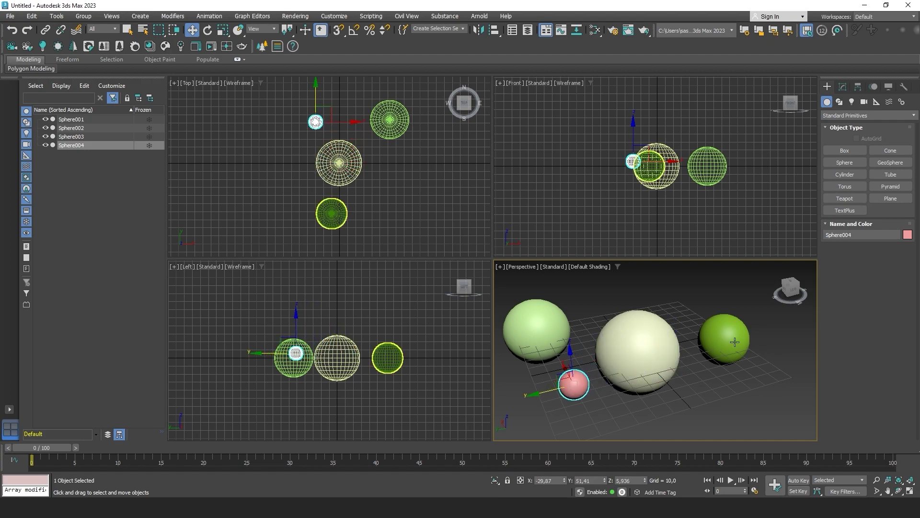
click(735, 342)
drag(705, 322, 691, 311)
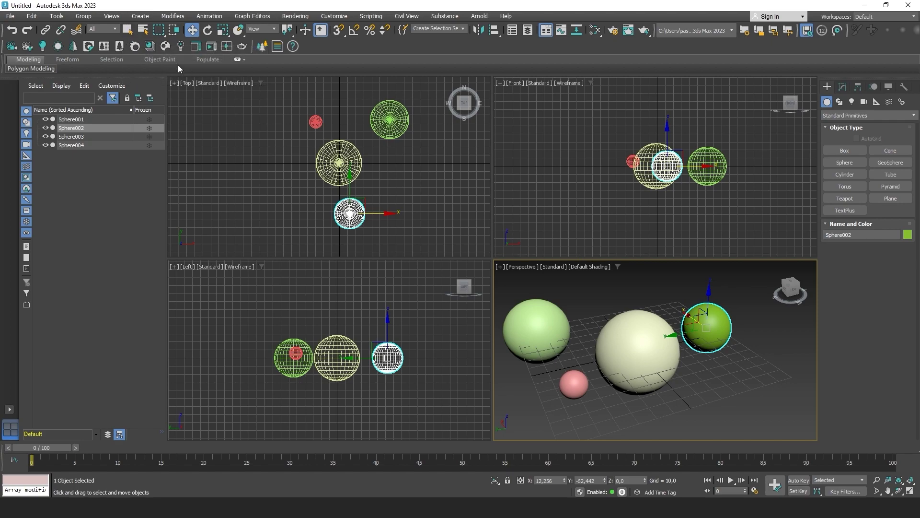
Switch to Select Object and click through each sphere, ending on the small pink one.
click(127, 31)
click(557, 342)
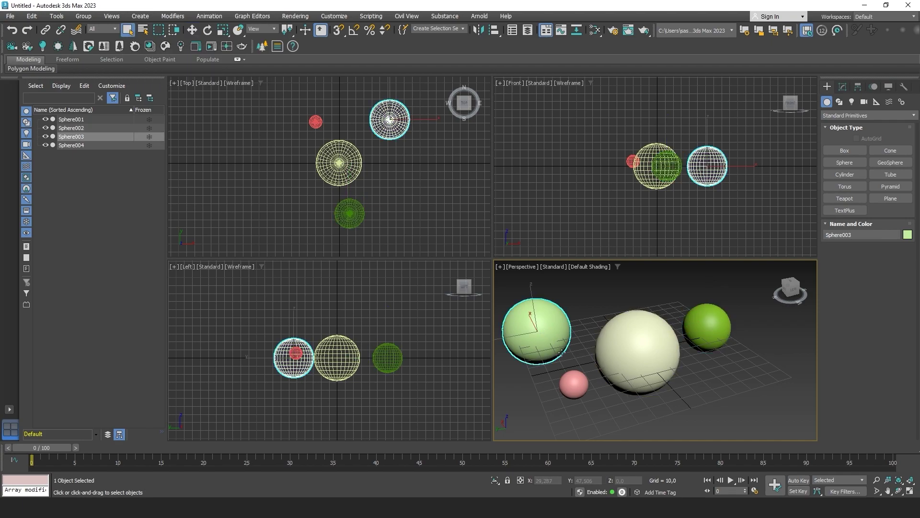
click(572, 380)
click(633, 347)
click(707, 327)
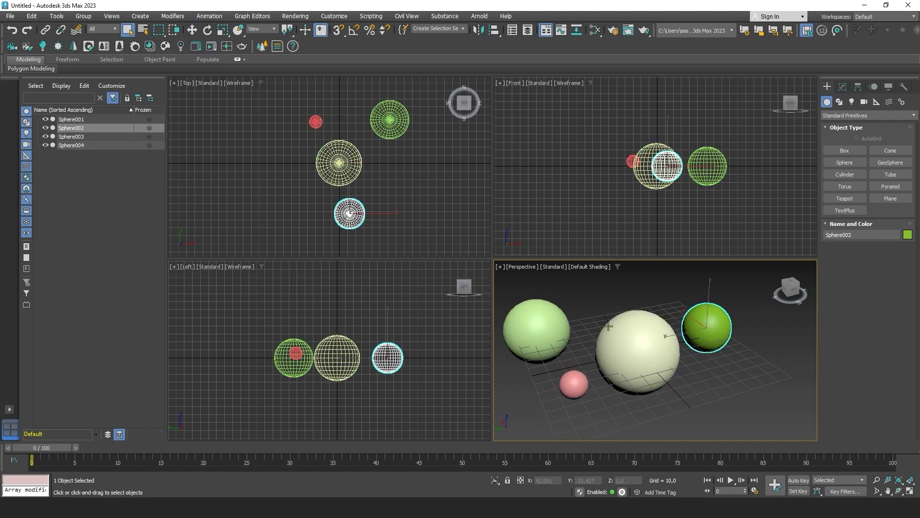
click(536, 329)
click(580, 401)
click(578, 394)
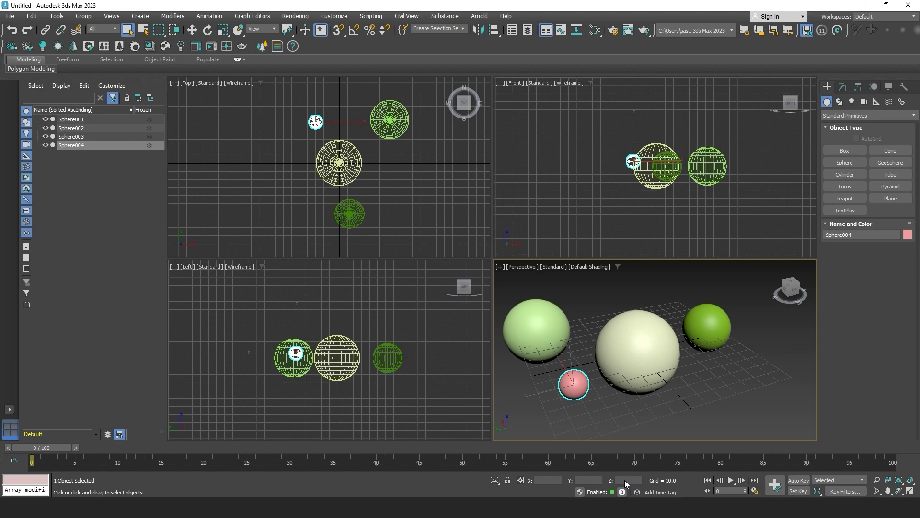
With Move active, check the big sphere's and light green sphere's position coordinates.
key(w)
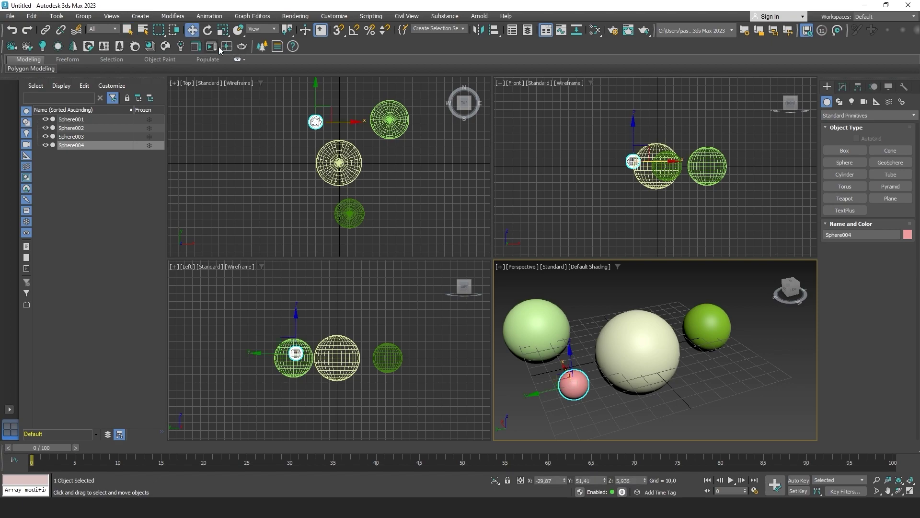
click(632, 337)
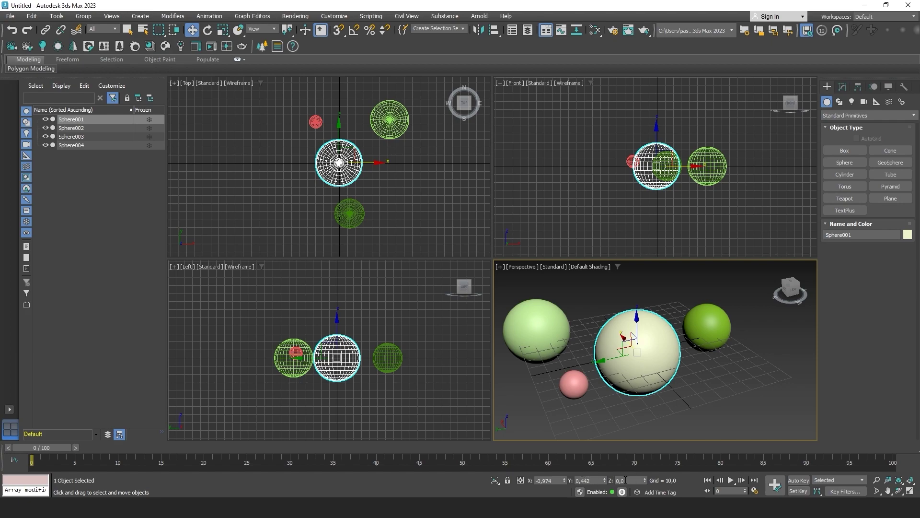
click(536, 480)
key(Tab)
key(Tab)
click(709, 327)
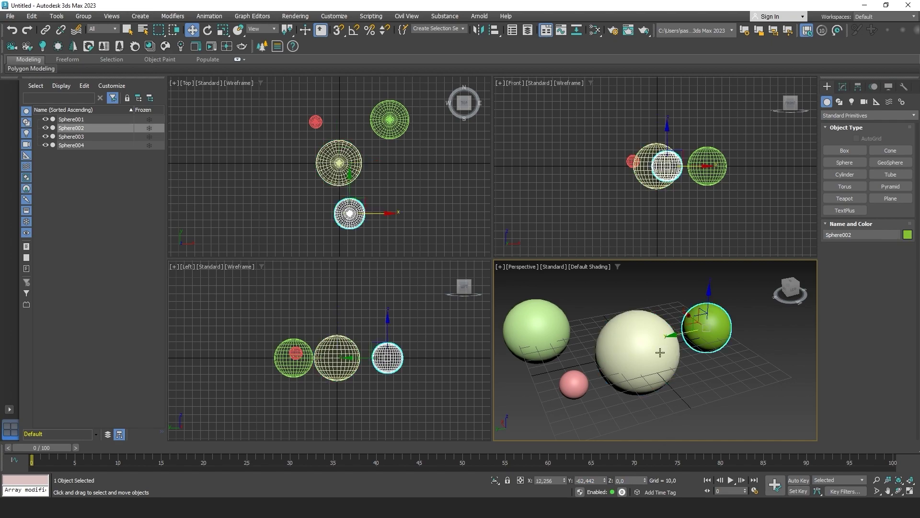
click(550, 325)
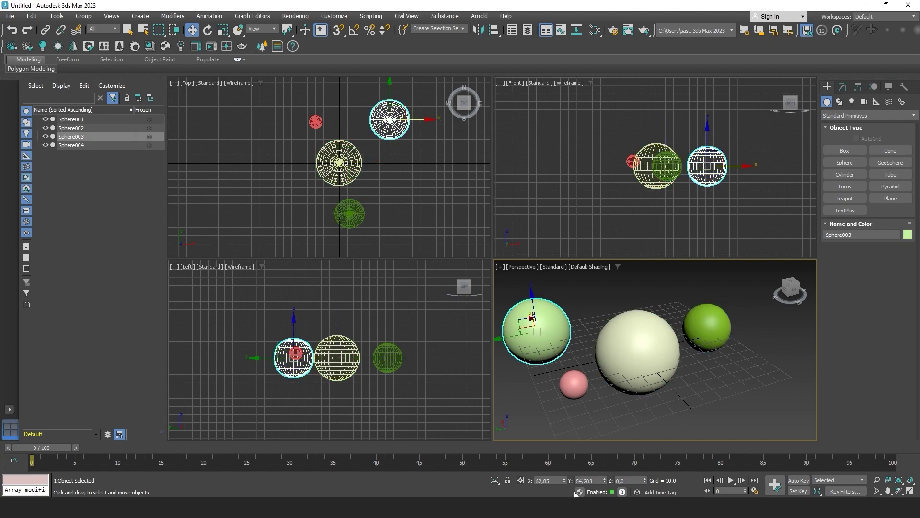
click(617, 481)
Raise the light green sphere with the Z gizmo, then set its Z position to exactly 17.
drag(531, 298, 528, 278)
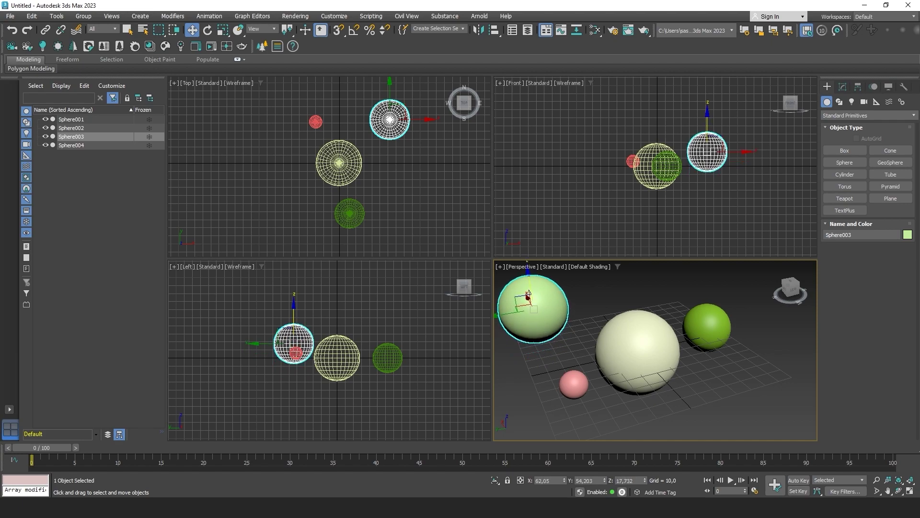
click(628, 481)
double_click(627, 480)
click(589, 480)
click(557, 481)
double_click(636, 480)
text(17)
key(Return)
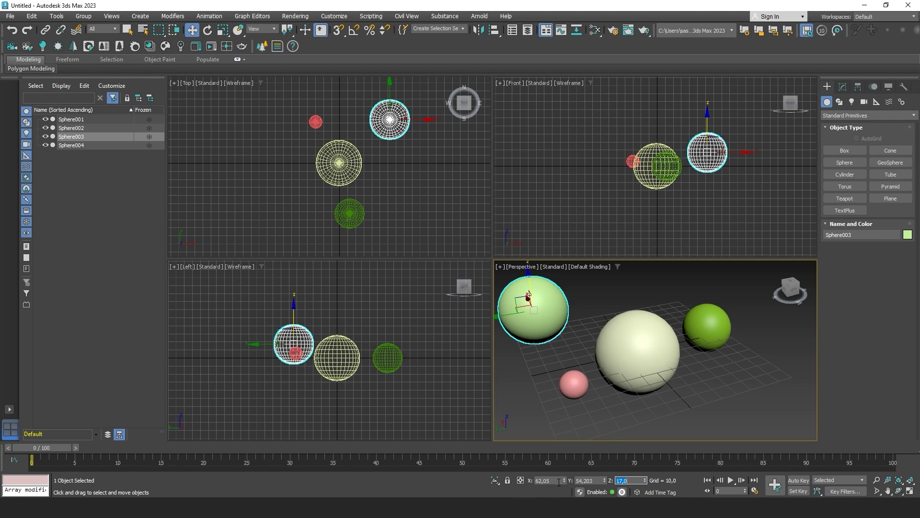
click(559, 480)
Play and stop the animation twice with a brief scrub, then rewind the time slider to frame 0.
click(731, 479)
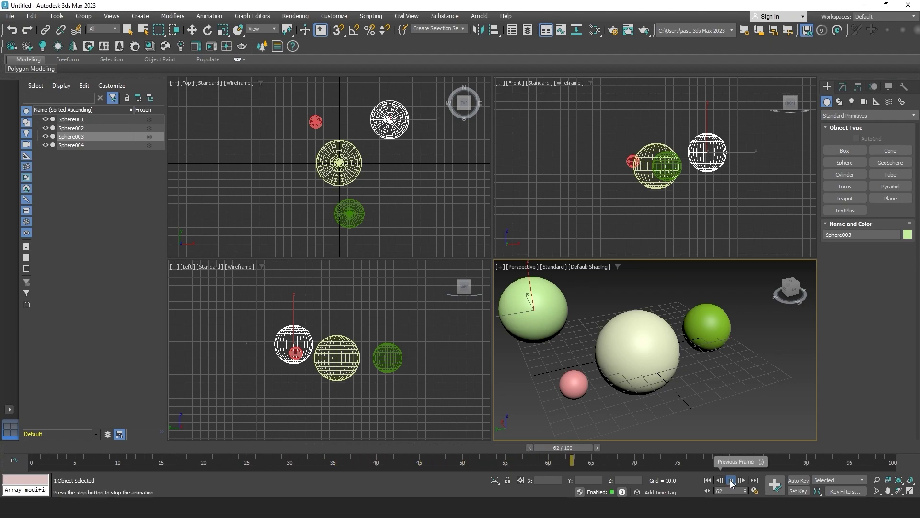
click(676, 449)
drag(676, 450, 647, 447)
click(731, 480)
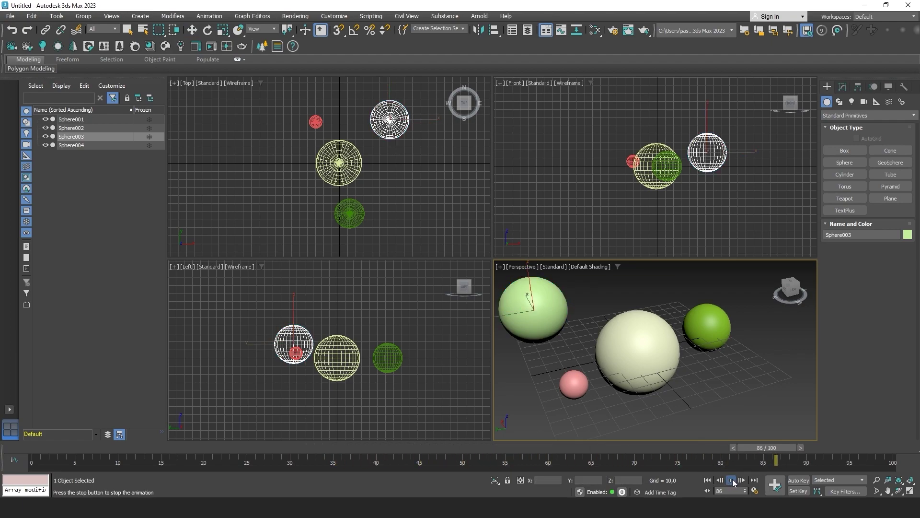
click(731, 480)
drag(777, 450, 36, 450)
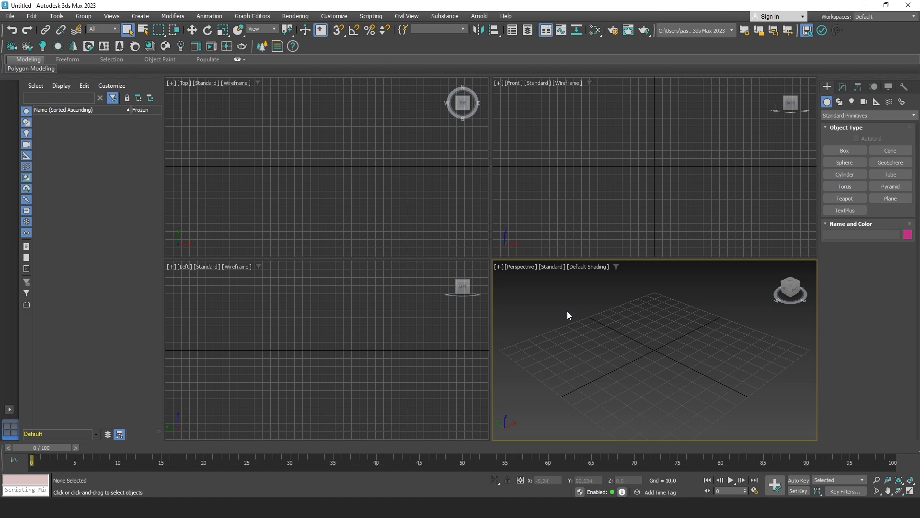
click(334, 19)
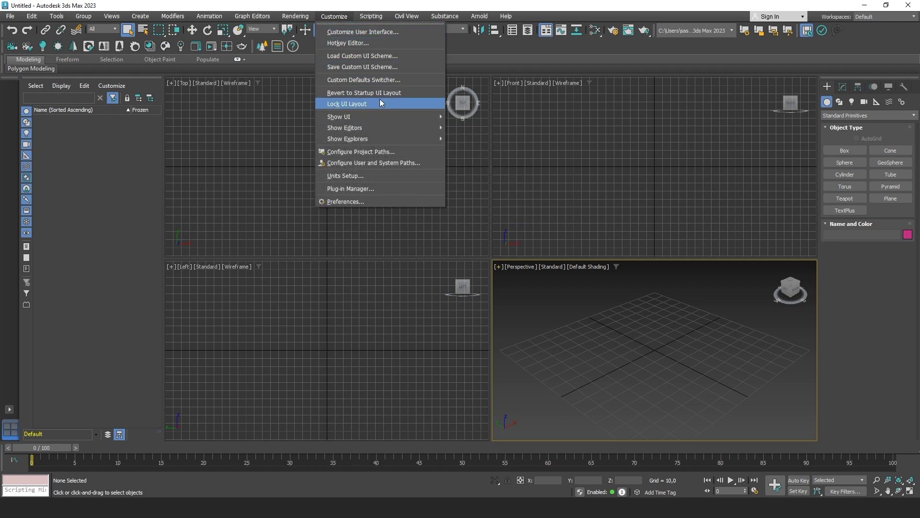
click(383, 80)
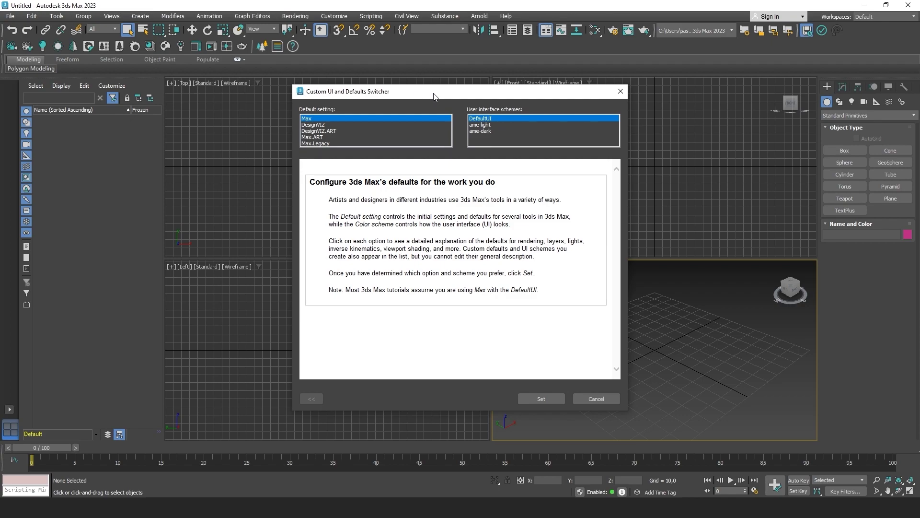
drag(433, 96, 410, 89)
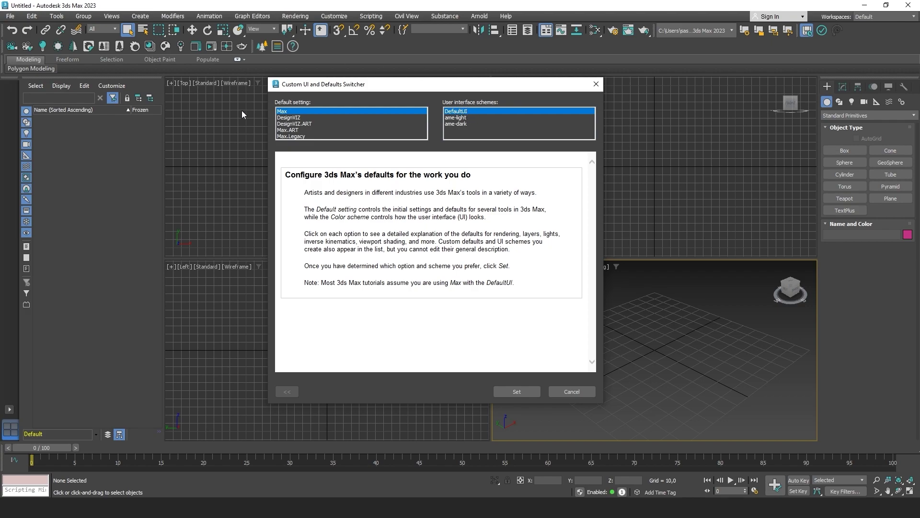
click(517, 392)
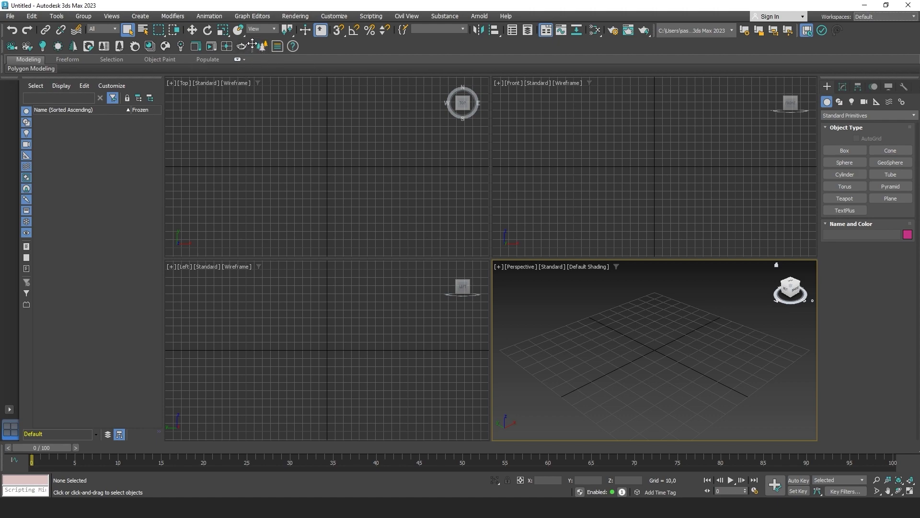
drag(254, 46, 588, 151)
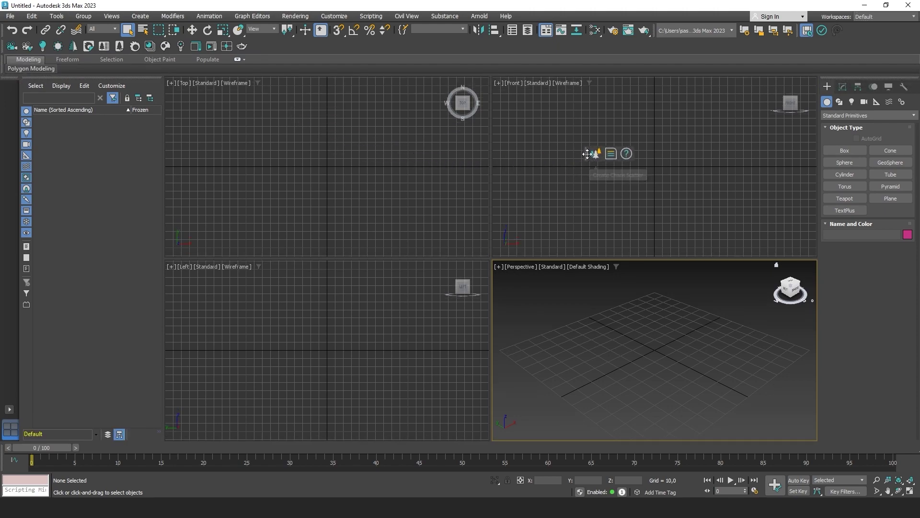
drag(587, 153, 277, 47)
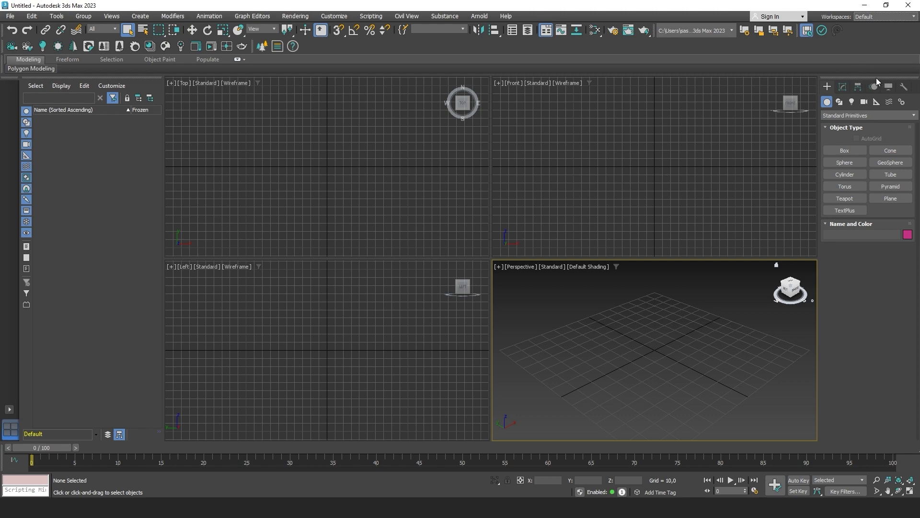
drag(875, 77, 559, 147)
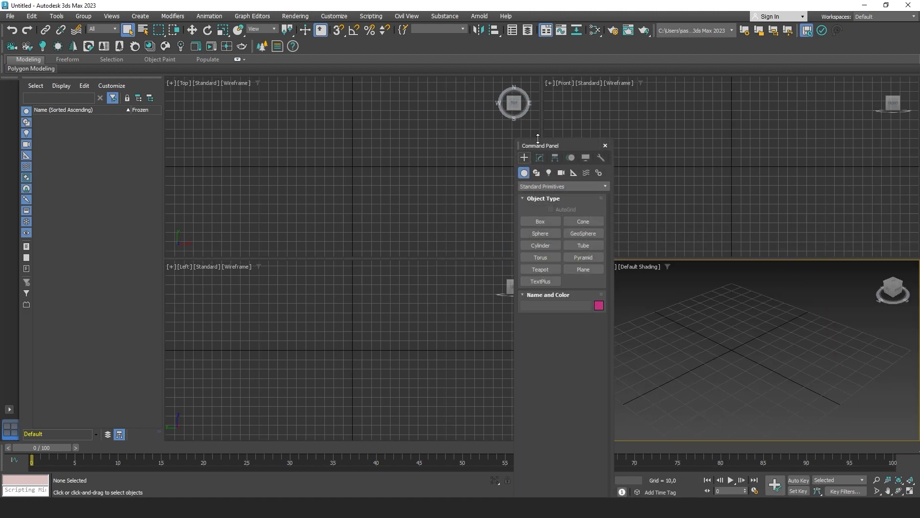
drag(542, 143, 889, 137)
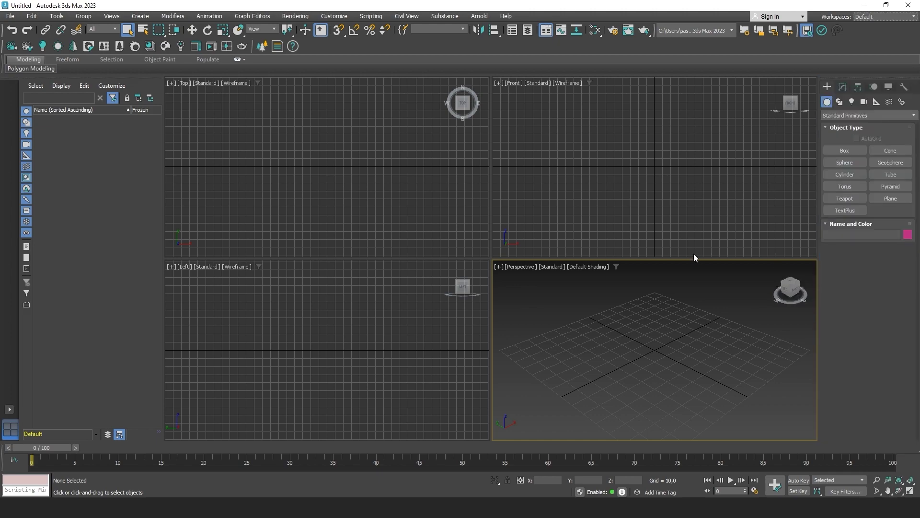